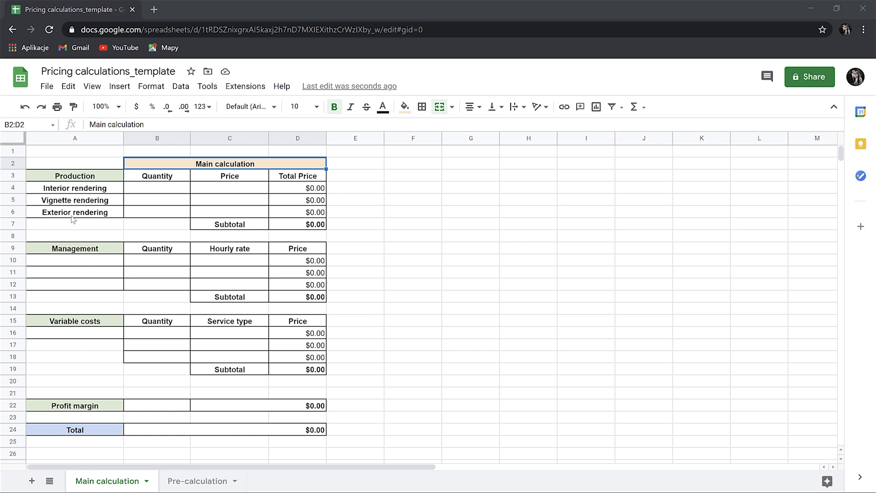
Enter quantities 2, 1 and 1 for interior, vignette and exterior rendering in B4:B6.
left_click(156, 189)
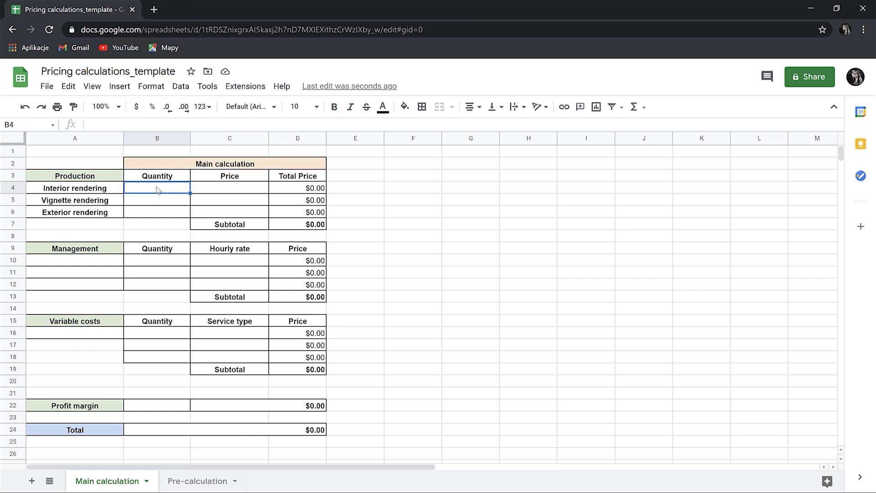
type("2")
left_click(157, 201)
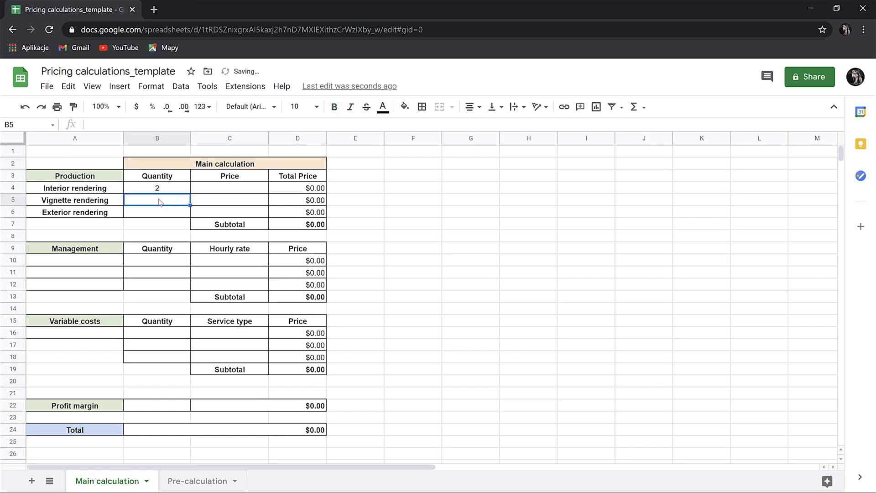
type("1")
left_click(177, 213)
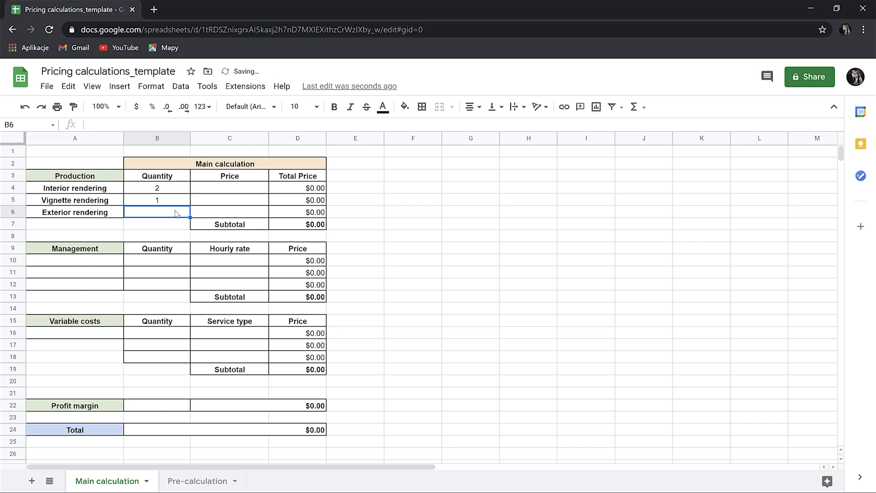
type("1")
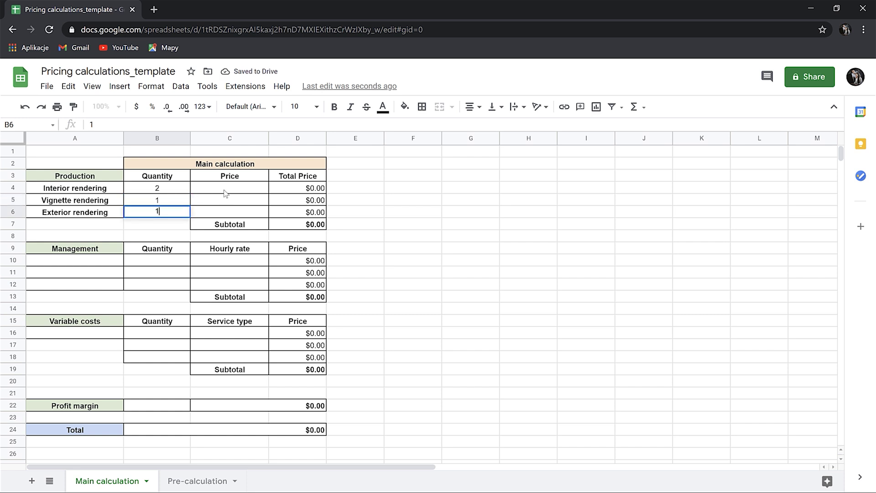
left_click(227, 193)
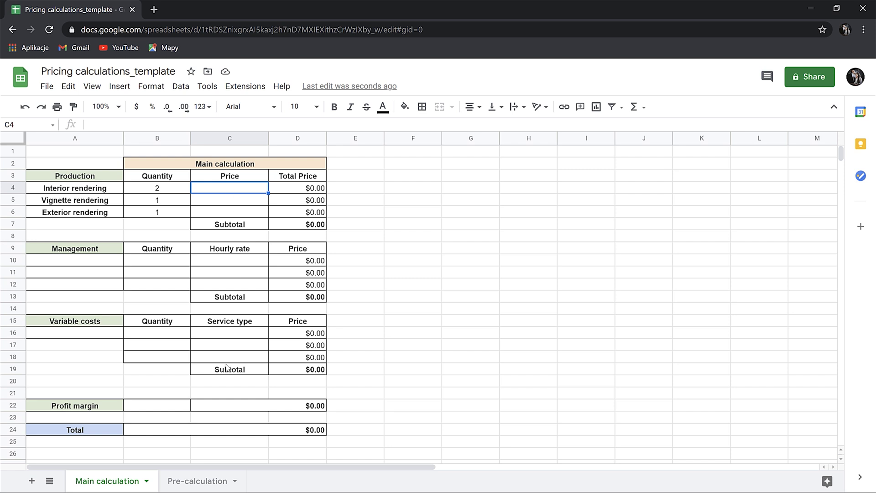
On the Pre-calculation sheet, enter 0 for Rent in D3 and 400 for Bills in D4.
left_click(208, 481)
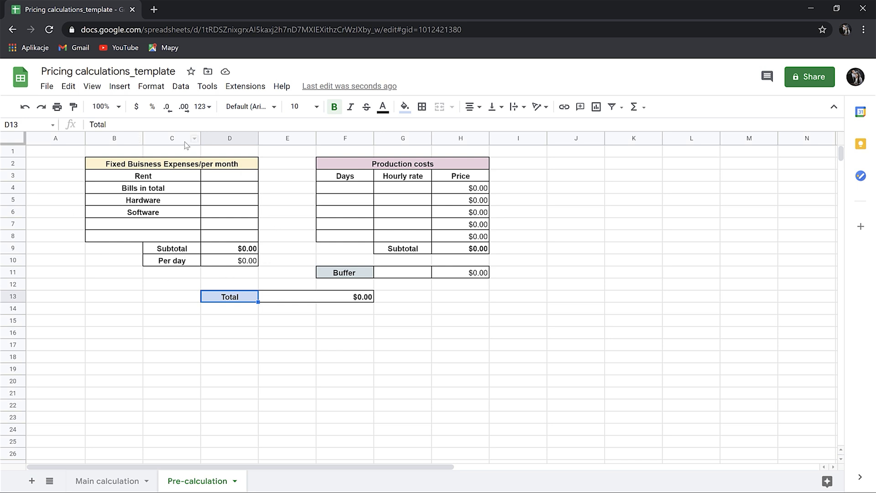
left_click(227, 181)
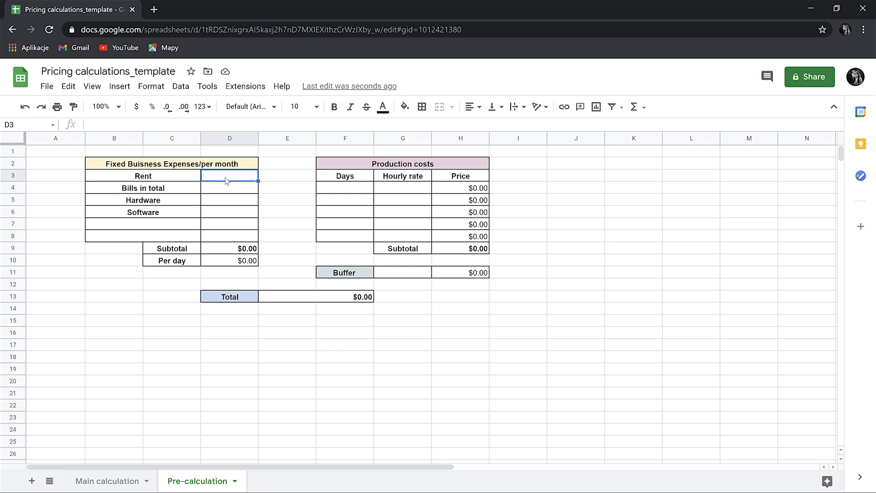
type("0")
key("Return")
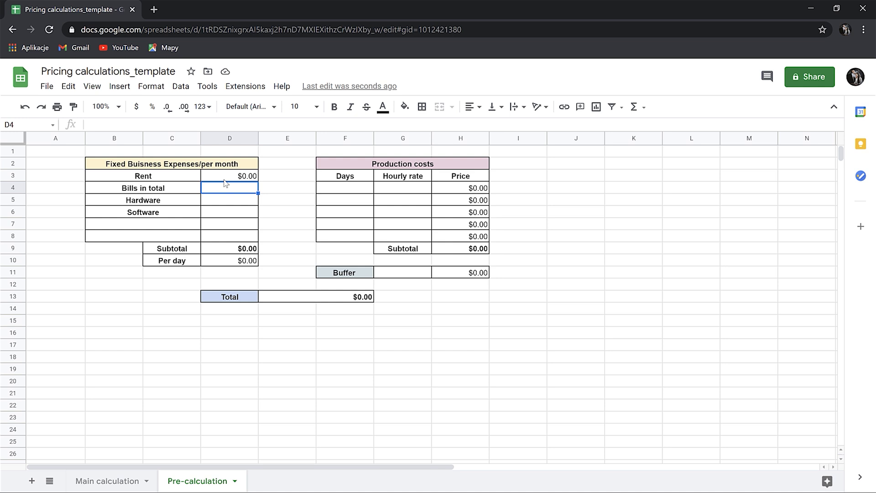
type("400")
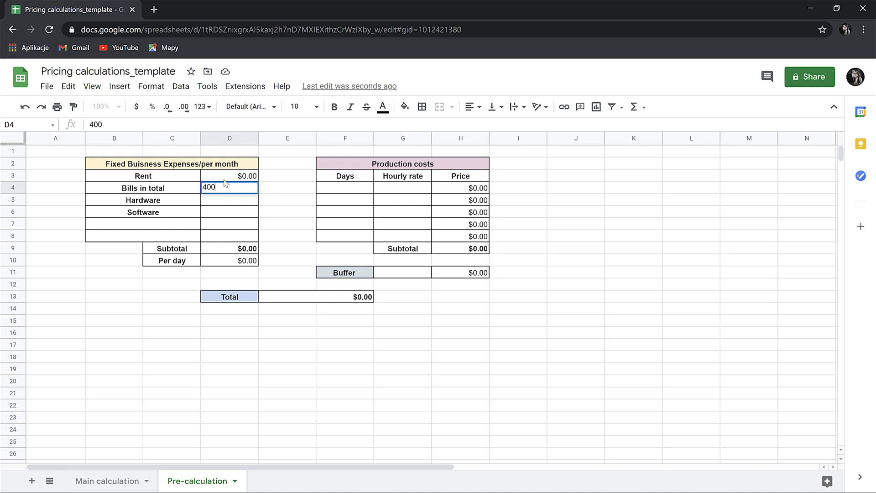
key("Return")
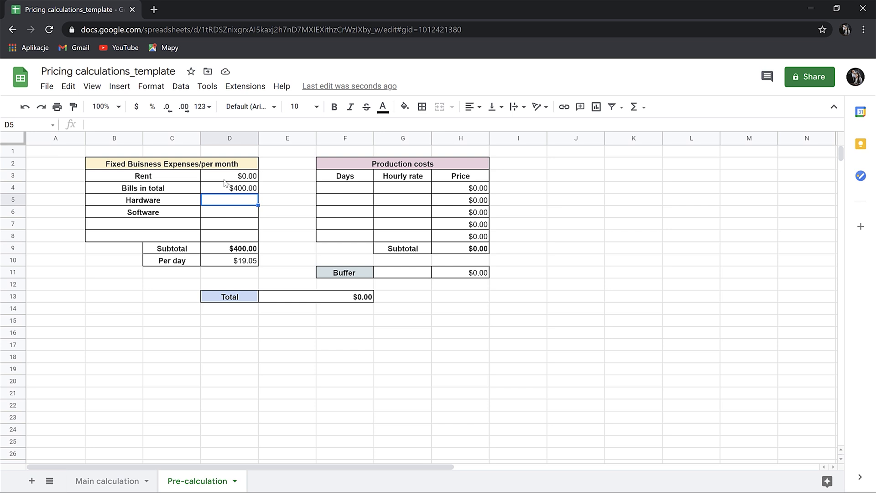
left_click(583, 202)
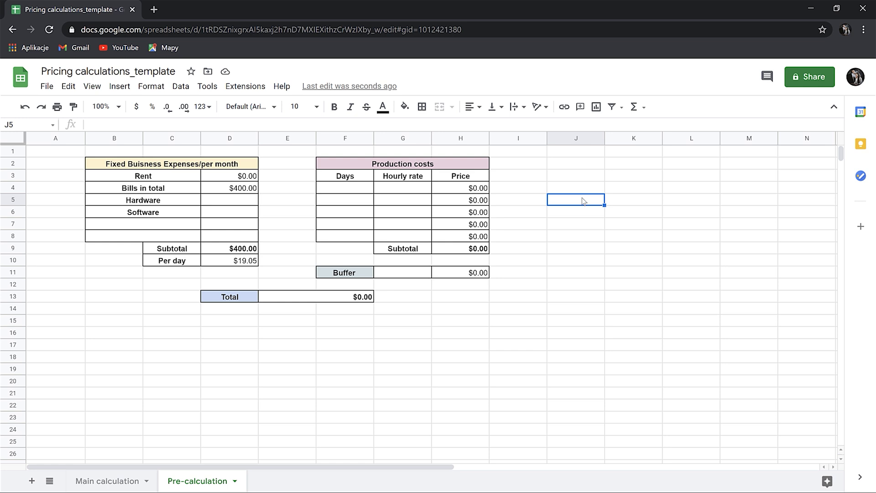
type("=")
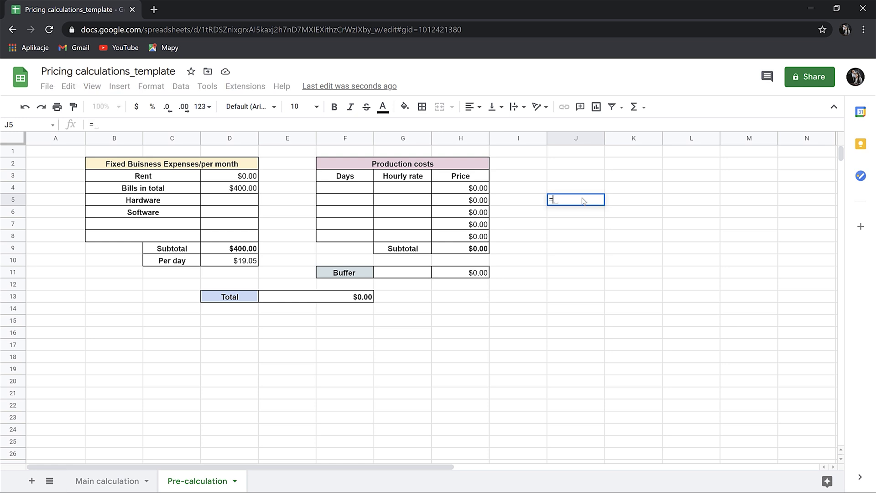
type("5000")
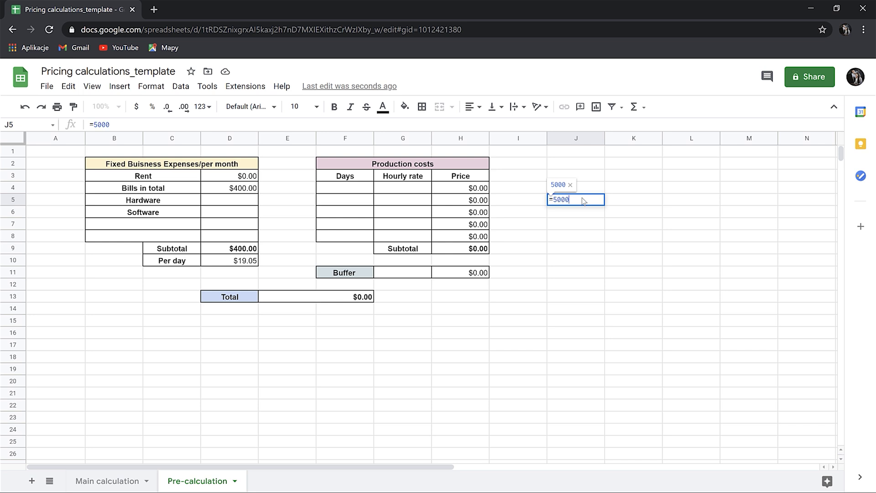
type("/")
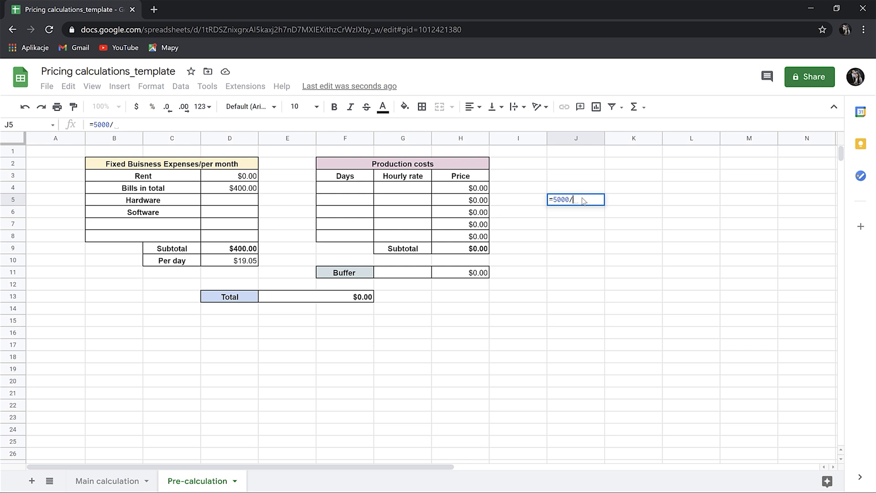
type("()")
type("3")
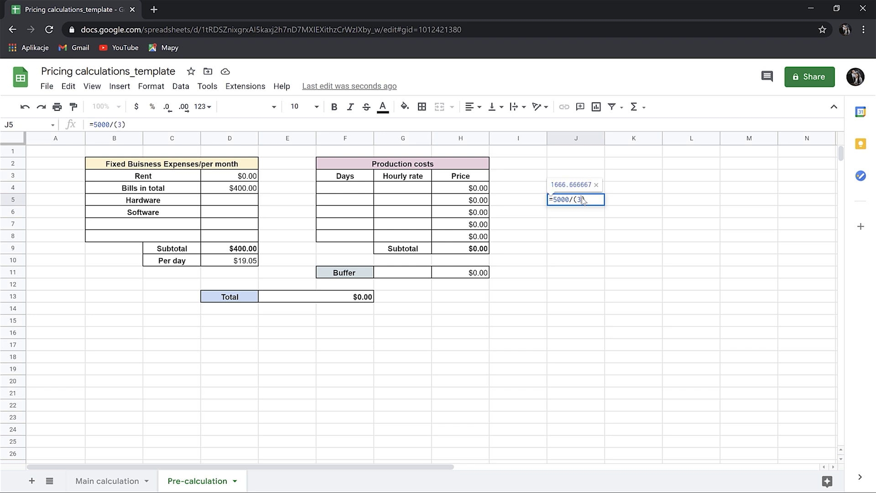
type("*12")
key("Return")
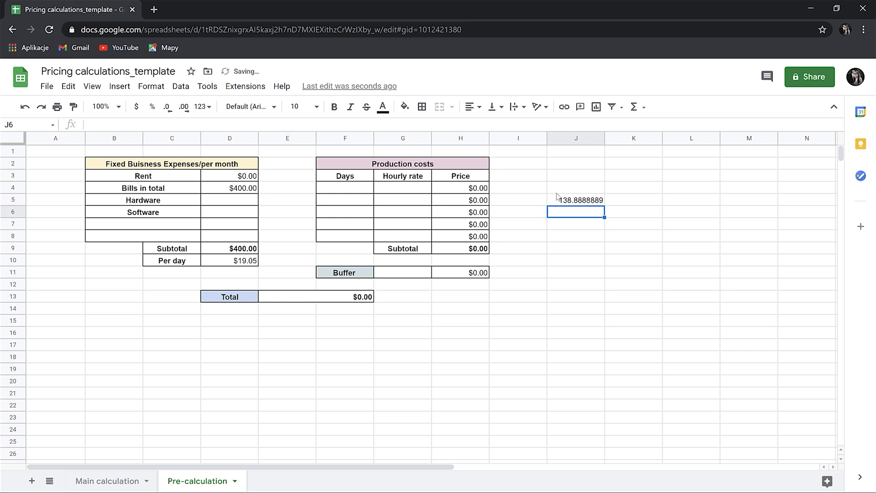
double_click(574, 201)
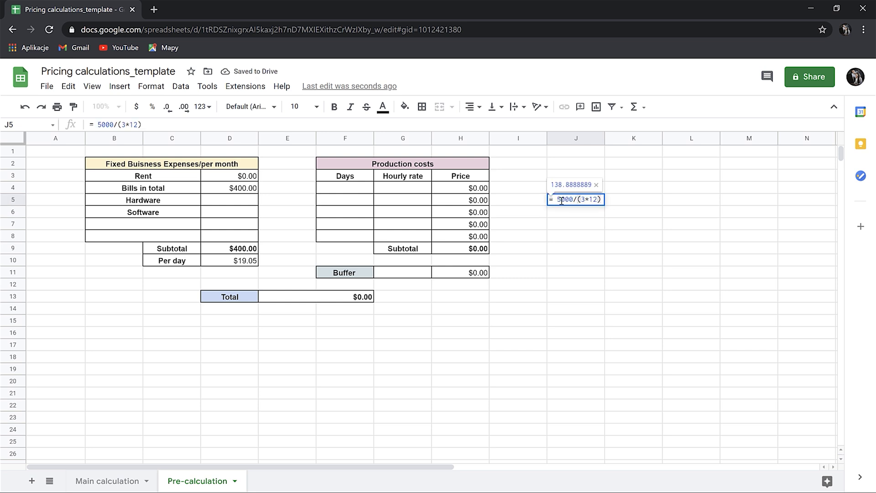
key("Return")
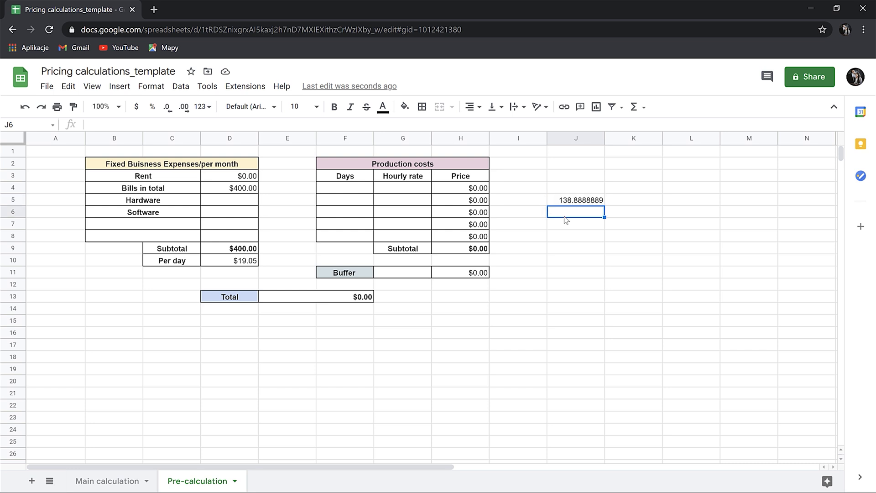
left_click(574, 201)
key("Delete")
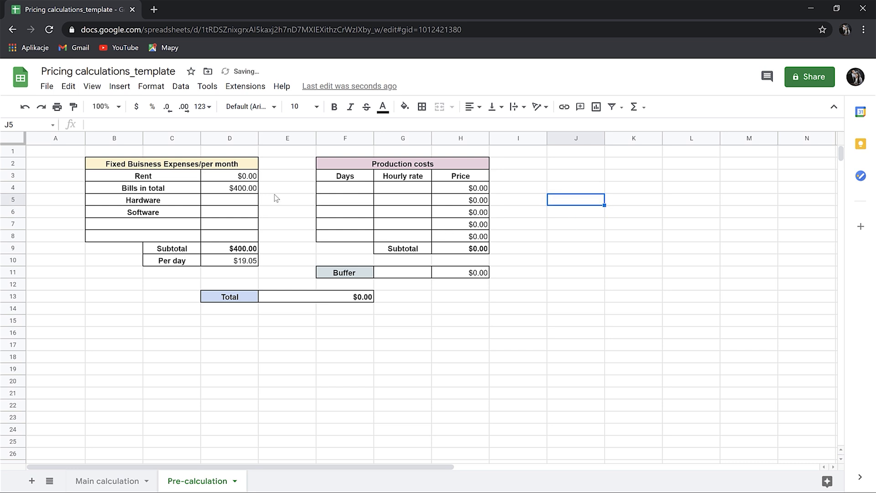
Enter Hardware 150 and Software 300 in D5:D6, then check the =D9/21 Per day formula.
left_click(236, 200)
type("150")
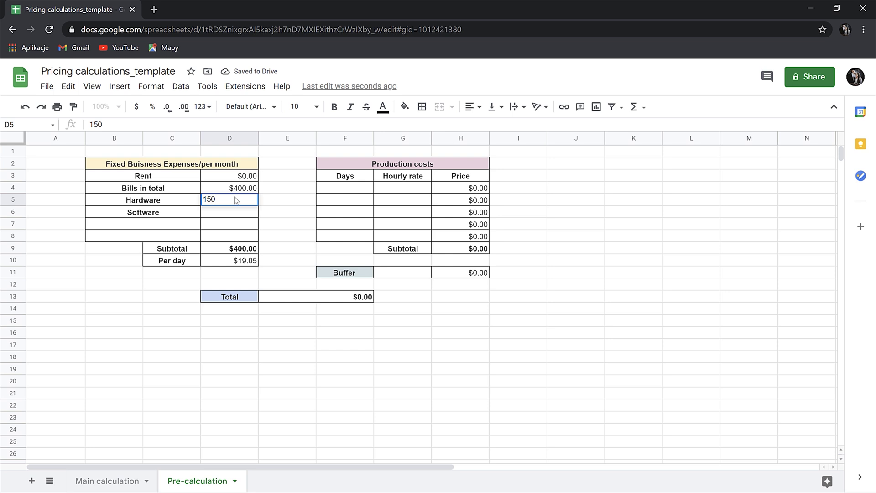
key("Return")
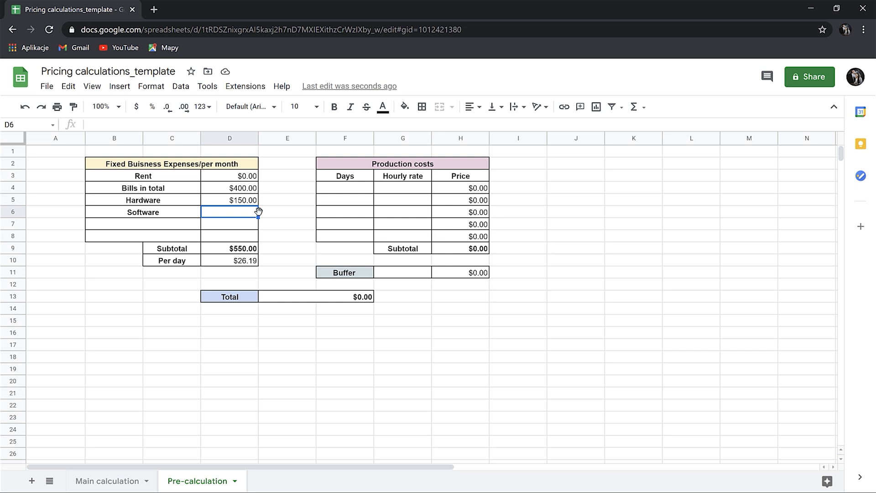
type("300")
key("Return")
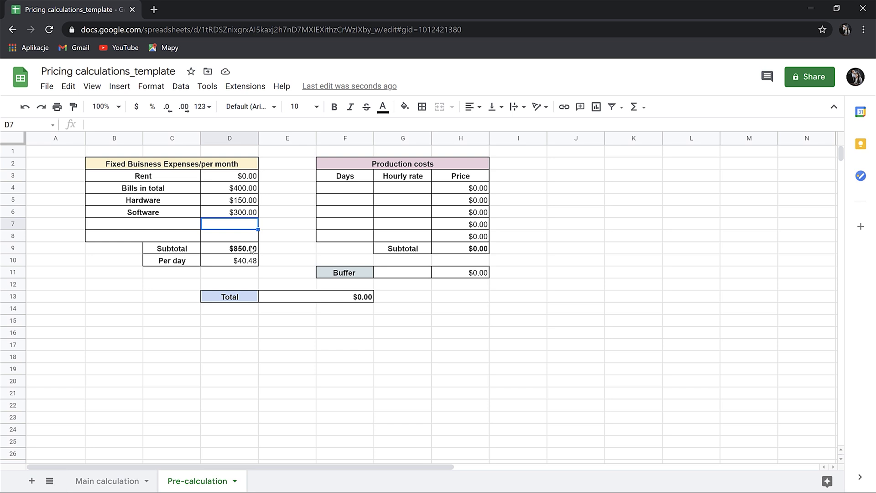
left_click(242, 260)
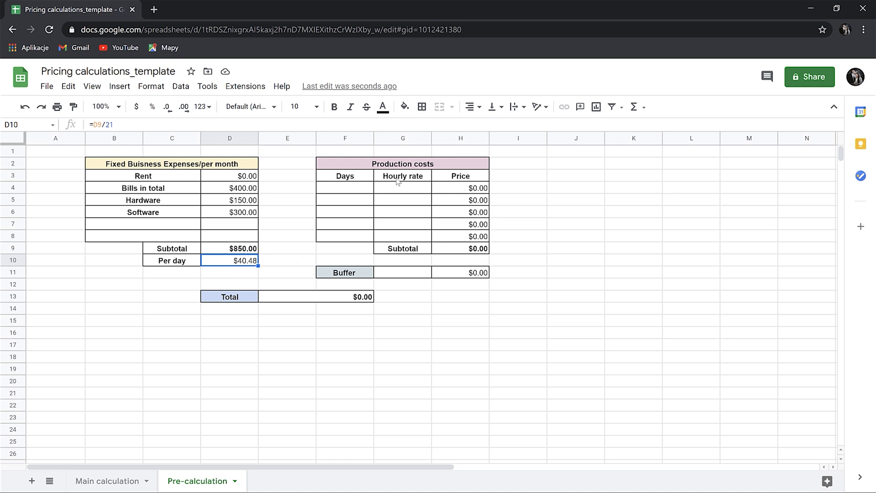
left_click(347, 191)
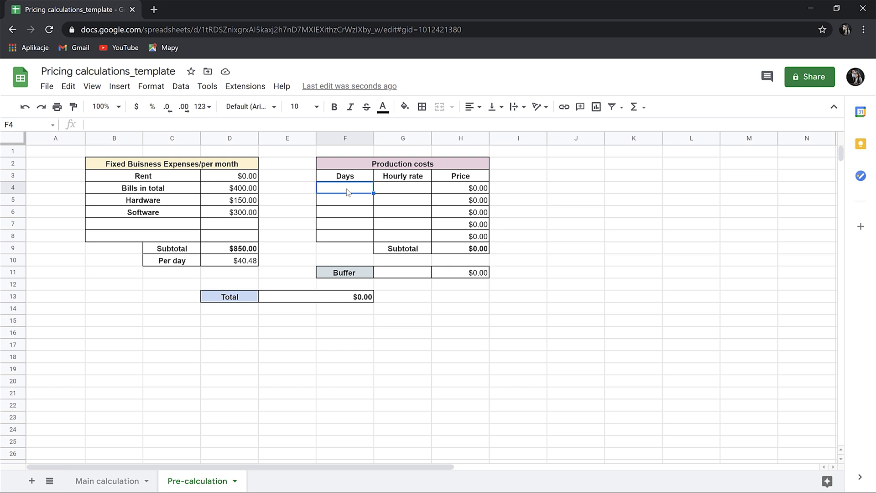
Enter 3 days at a 40 hourly rate in the first Production costs row.
type("3")
key("Tab")
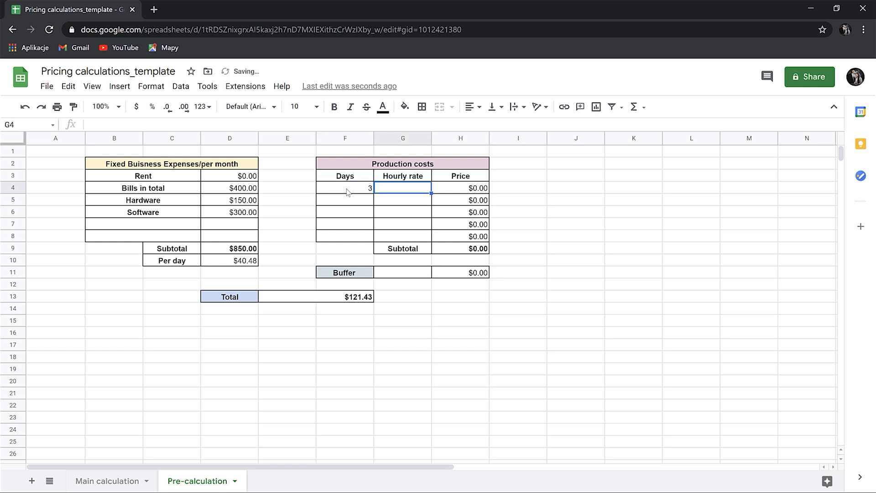
type("40")
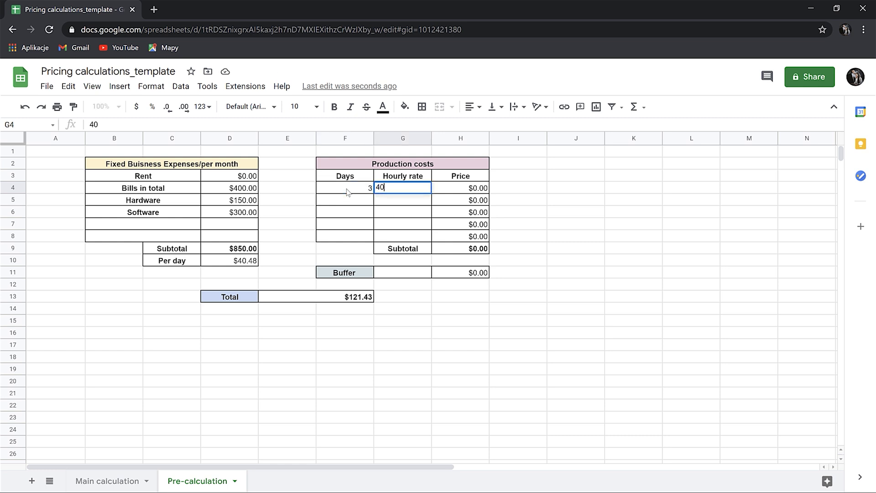
key("Return")
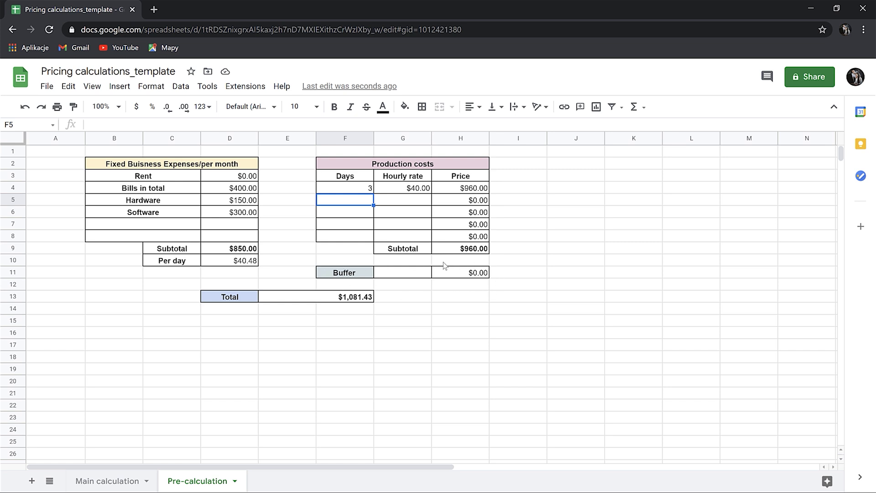
Enter 10% as the Buffer in G11 and check the pre-calculation total's formula.
left_click(402, 274)
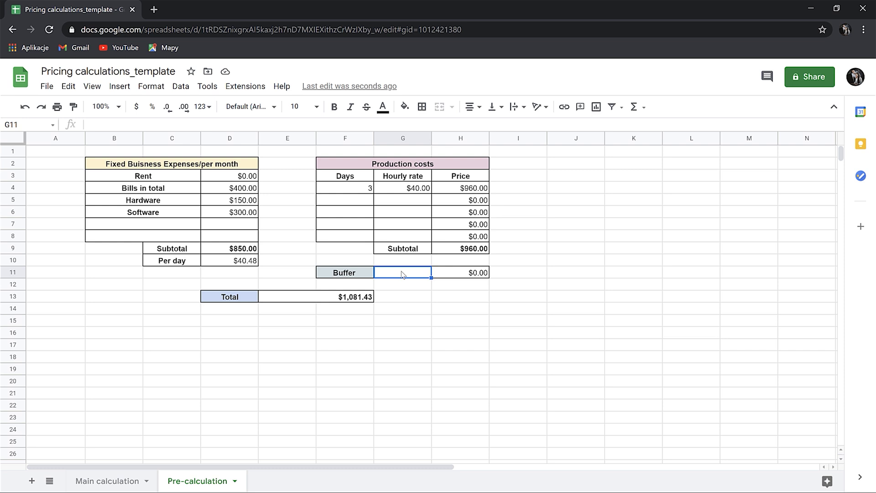
type("10%")
key("Return")
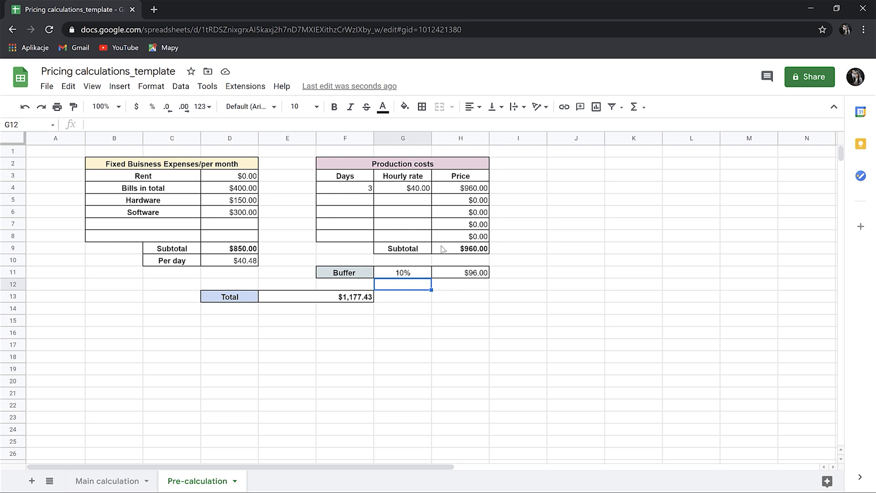
left_click(349, 299)
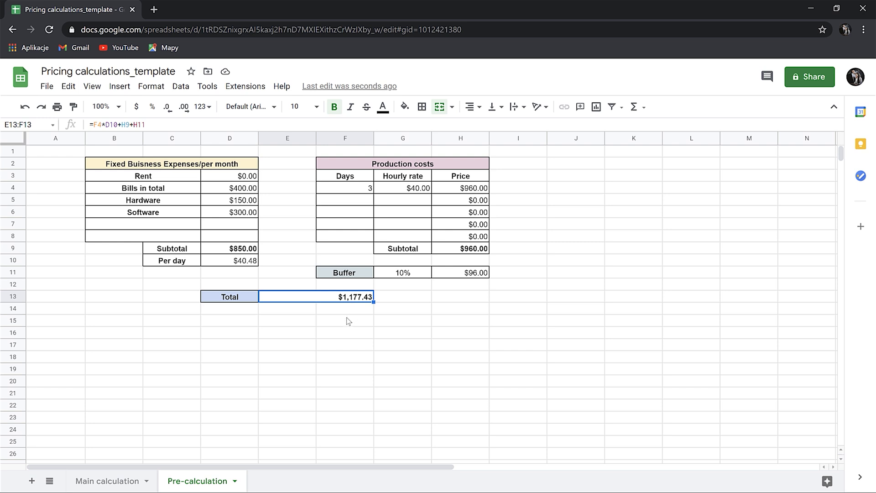
On the Main calculation sheet, enter prices 1200, 900 and 1500 into C4:C6.
left_click(122, 477)
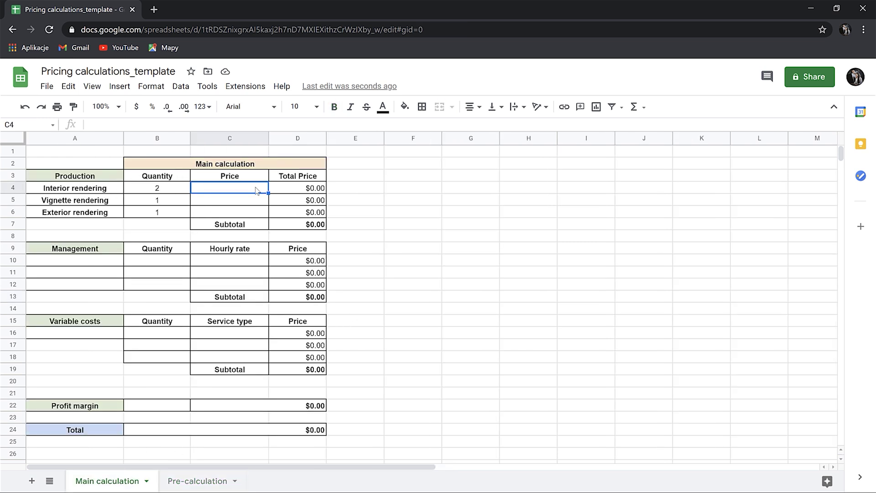
type("1200")
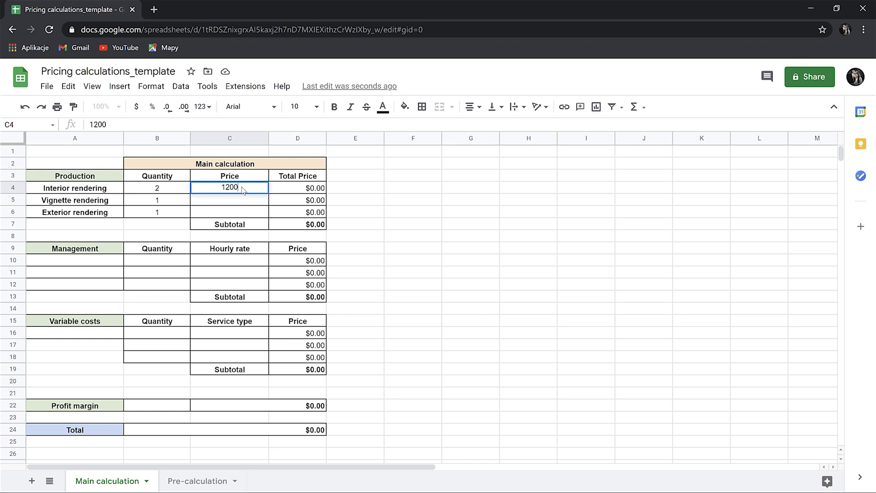
key("Return")
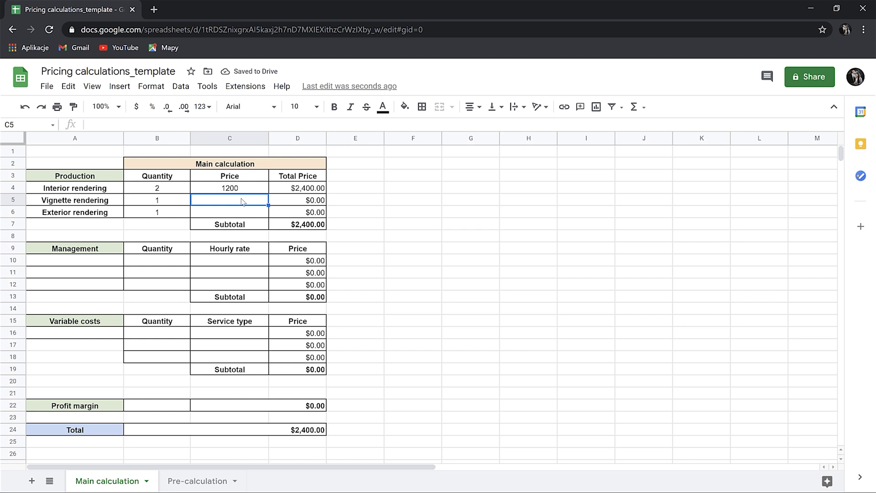
type("900")
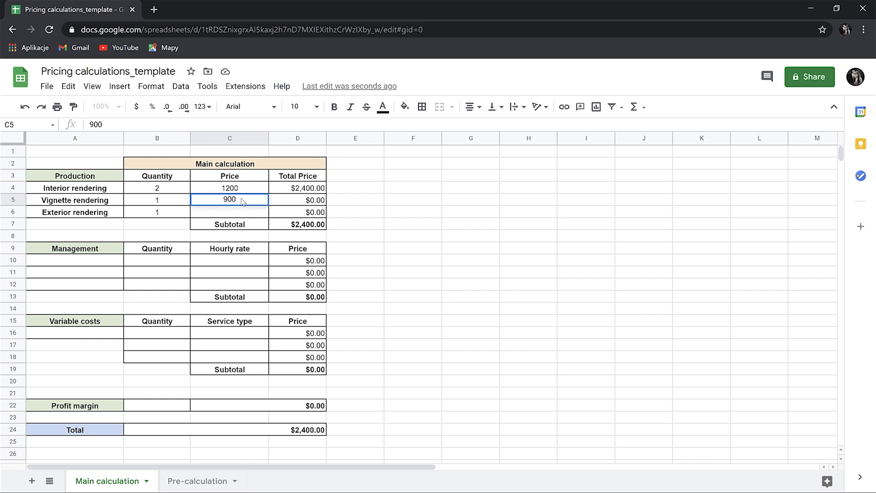
key("Return")
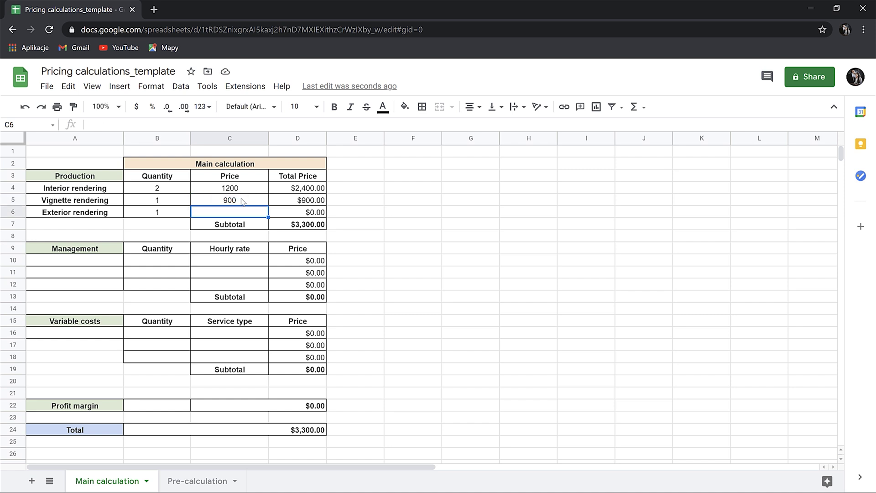
type("1500")
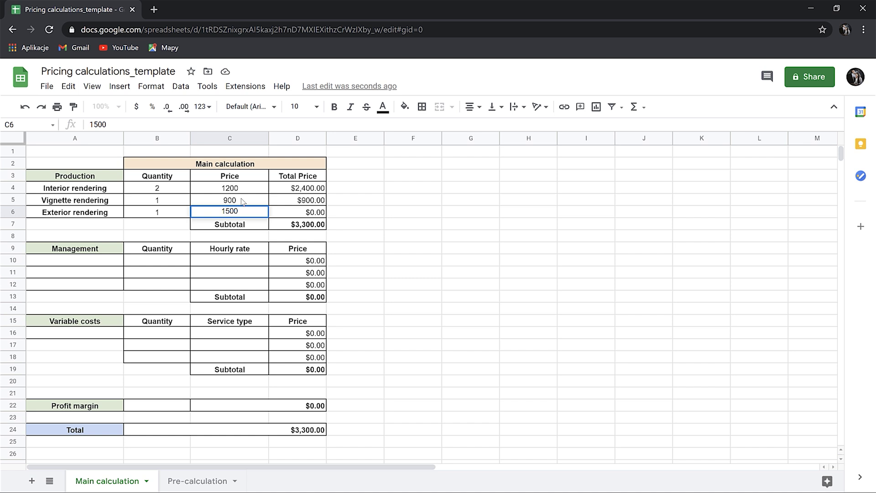
key("Return")
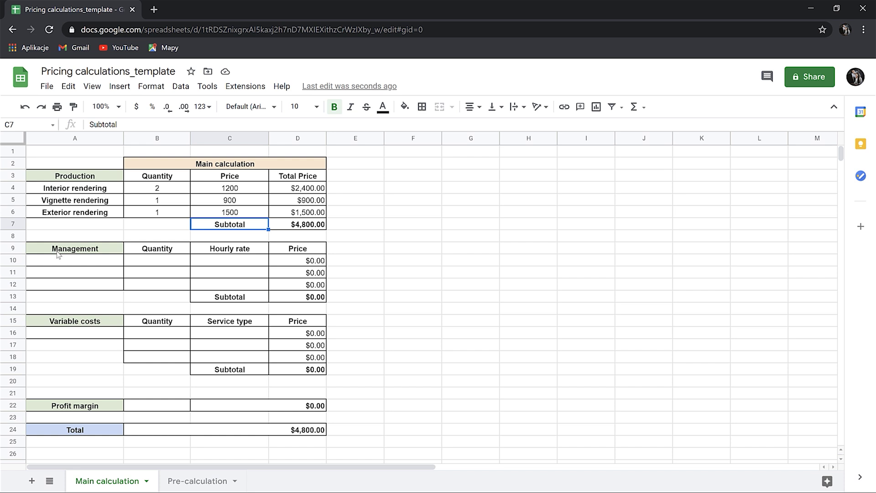
Add a Project Manager row in A10 with 5 hours at a 40 hourly rate.
left_click(65, 261)
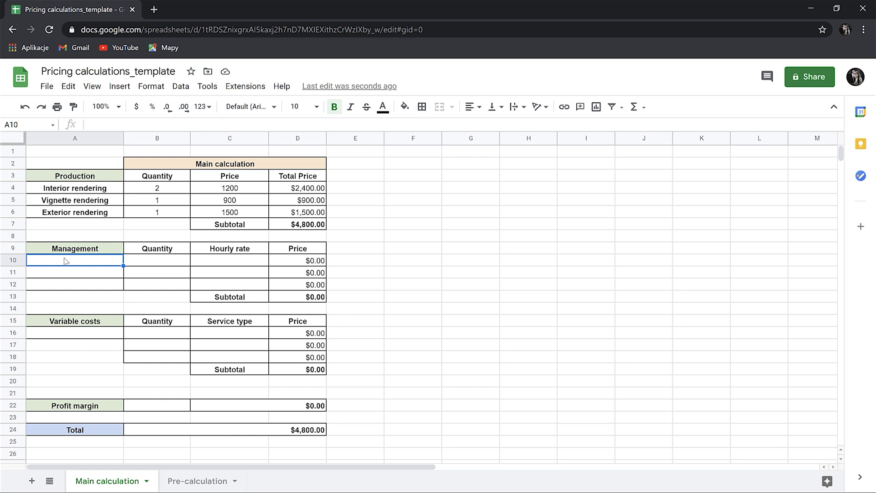
type("Project Man")
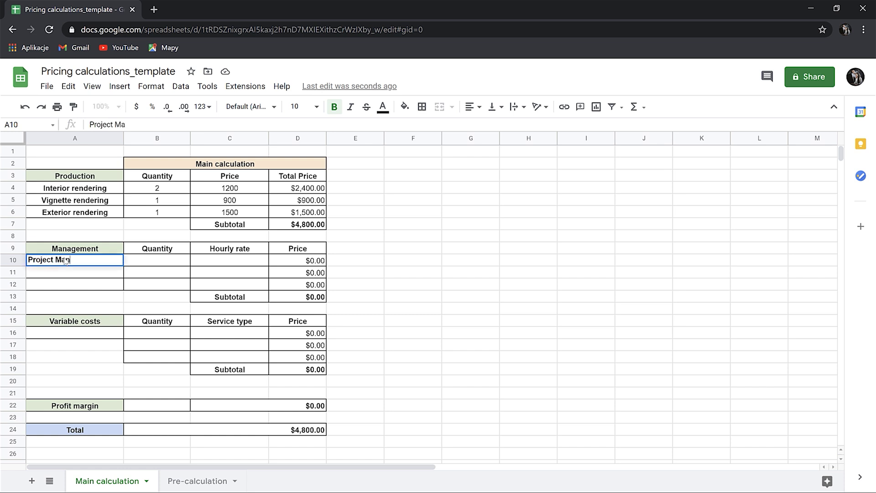
type("ager")
left_click(155, 263)
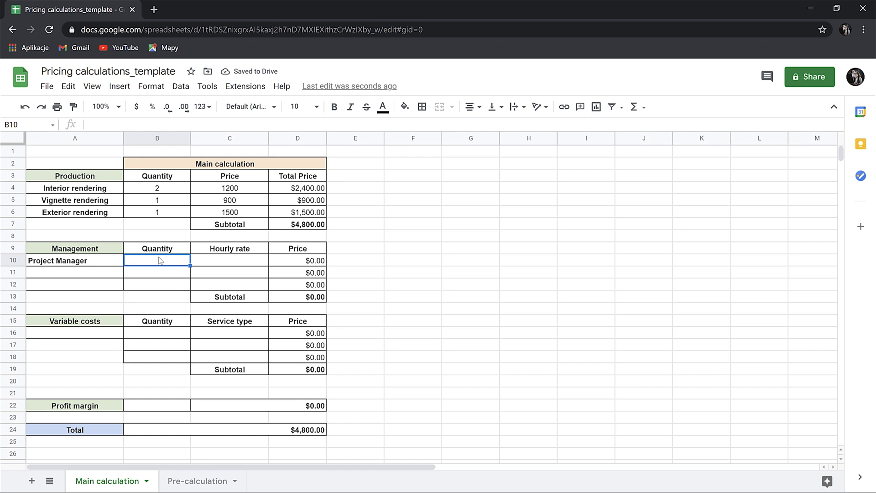
type("5")
key("Tab")
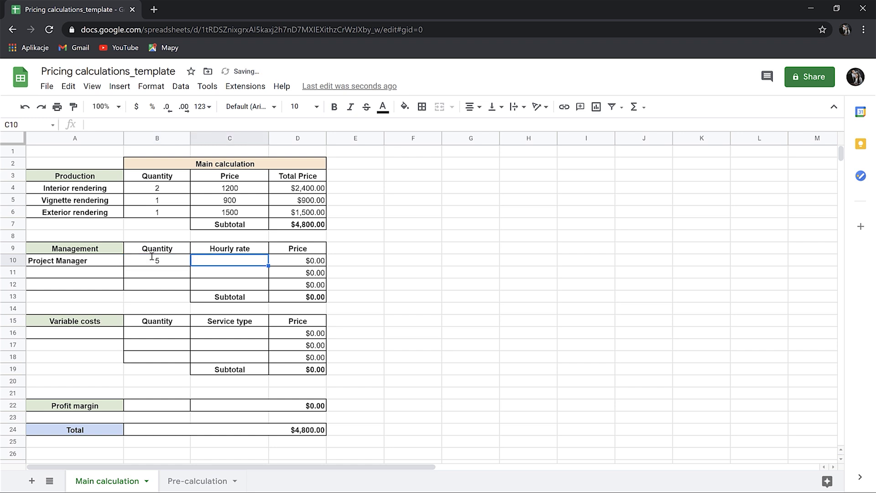
type("40")
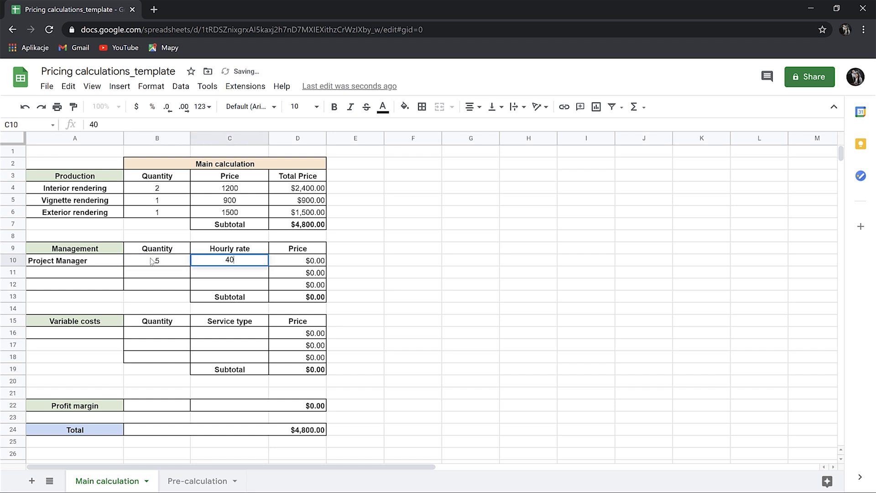
key("Tab")
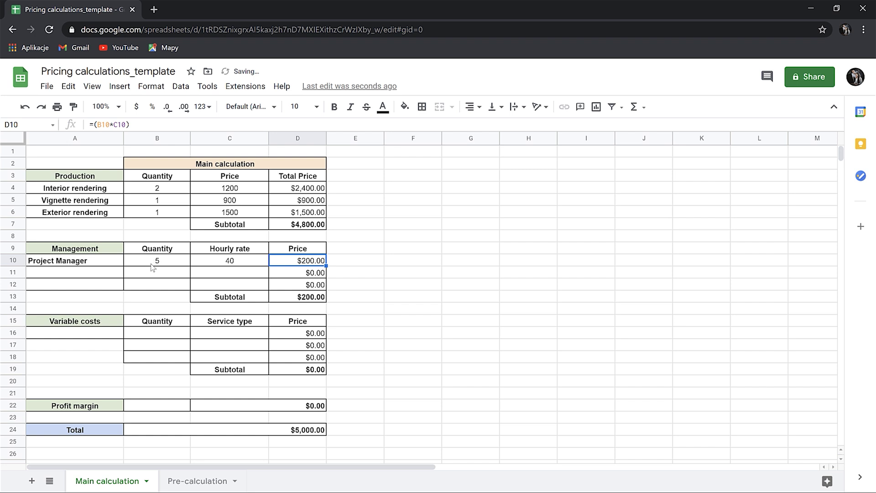
Add a Creative Director row in A11 with 2 hours at a 40 hourly rate.
left_click(99, 274)
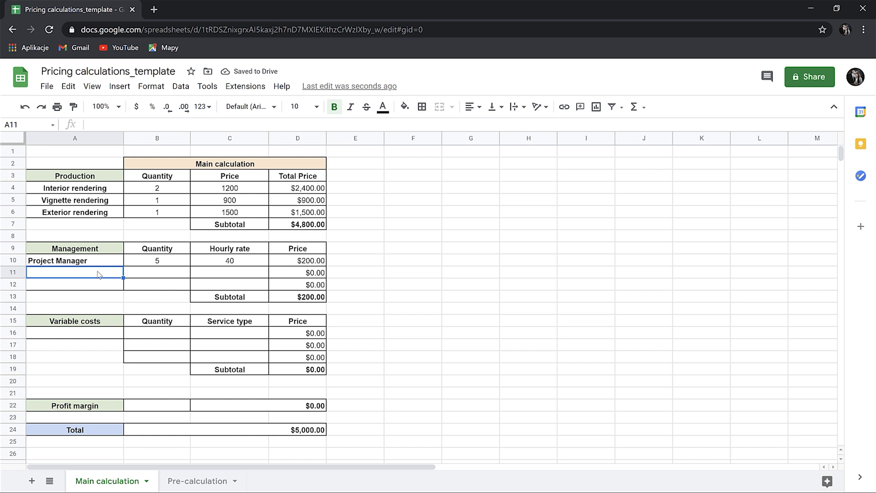
type("Cre")
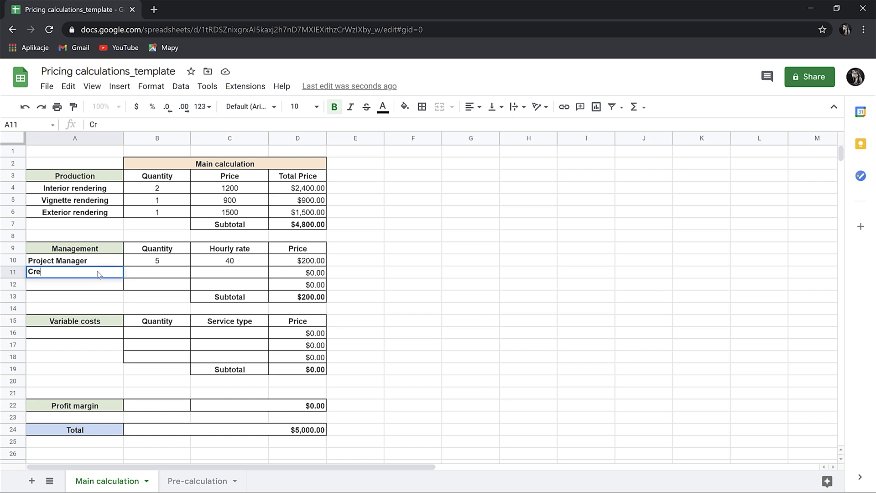
type("ative Director")
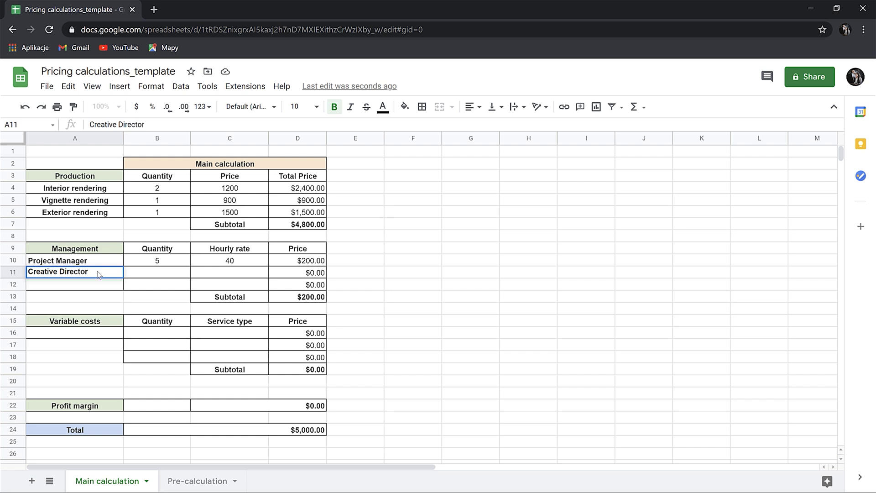
key("Tab")
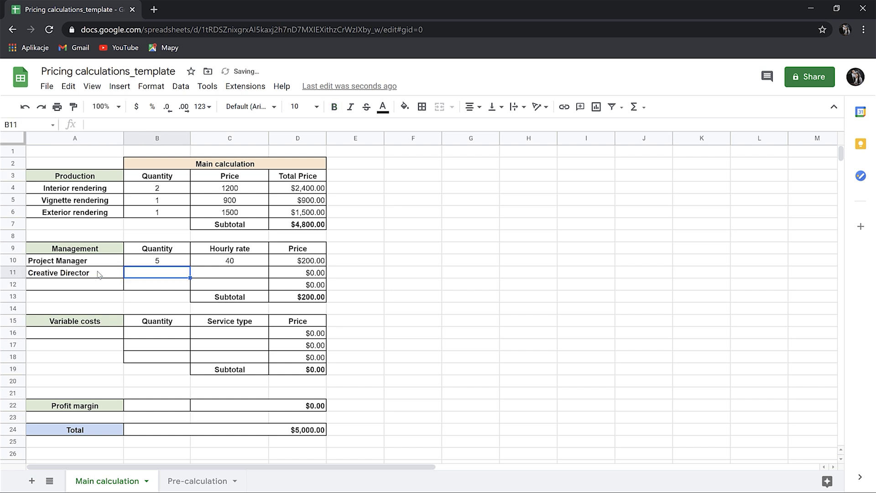
type("2")
key("Tab")
type("40")
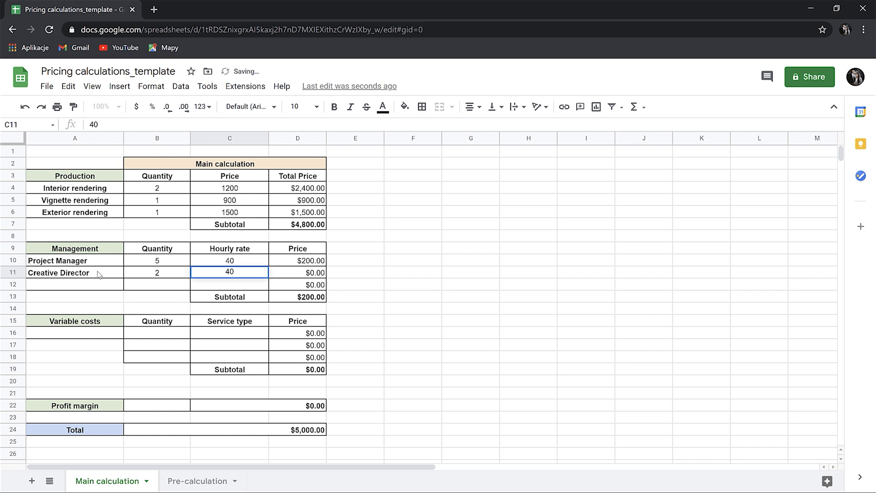
key("Return")
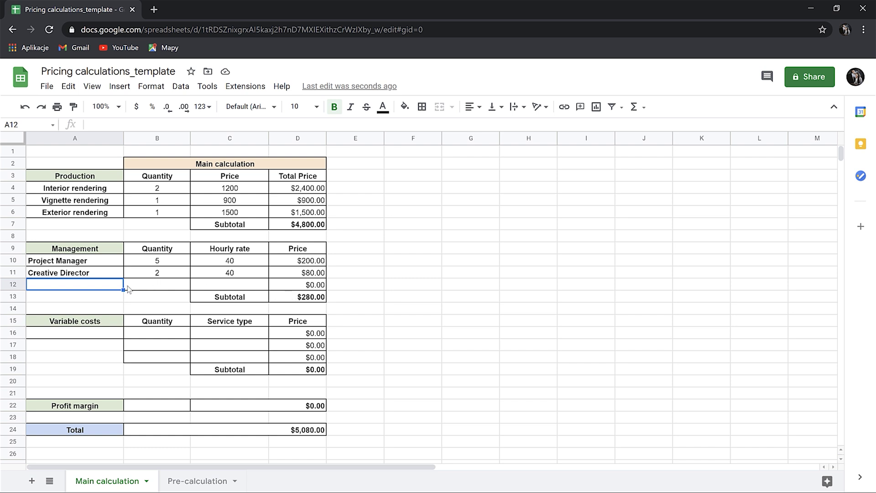
Add a '3d models' variable cost row in A16 with quantity 5 at 20 each.
left_click(117, 335)
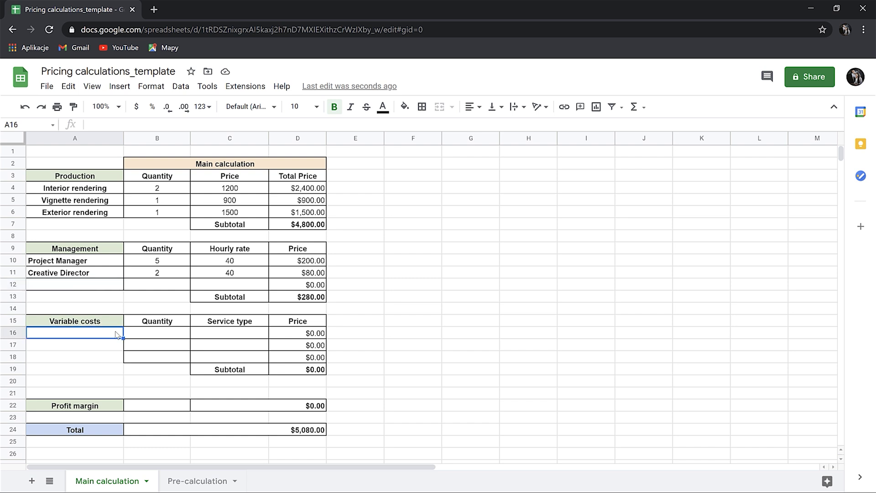
type("3d model")
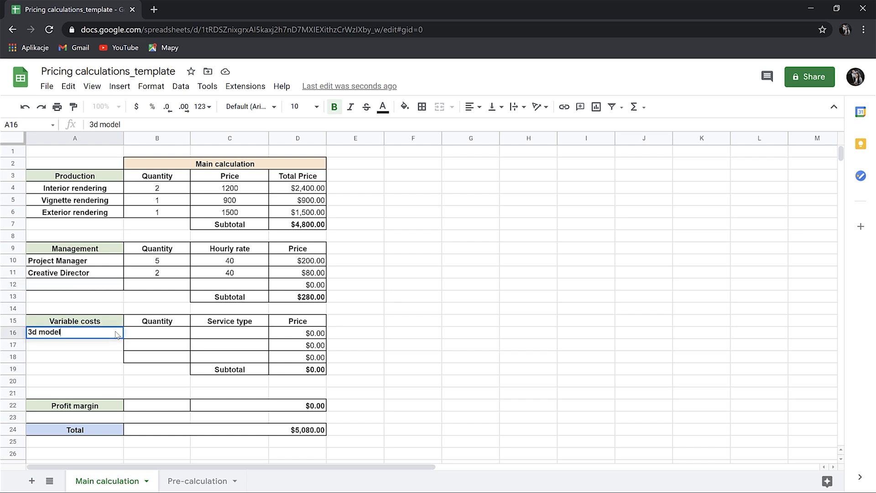
type("s")
key("Tab")
type("5")
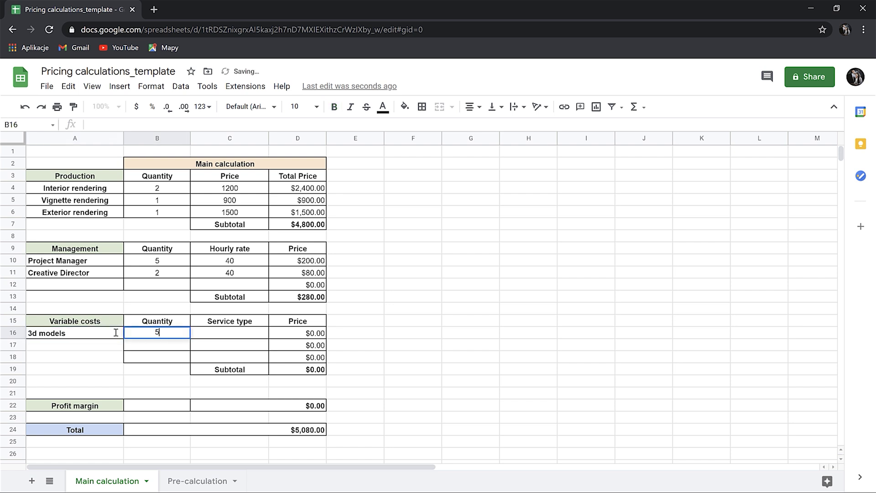
key("Tab")
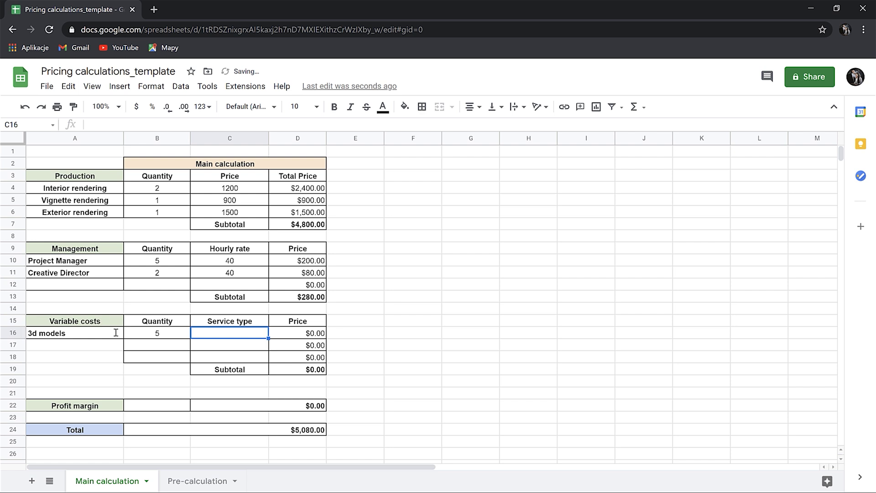
type("20")
key("Tab")
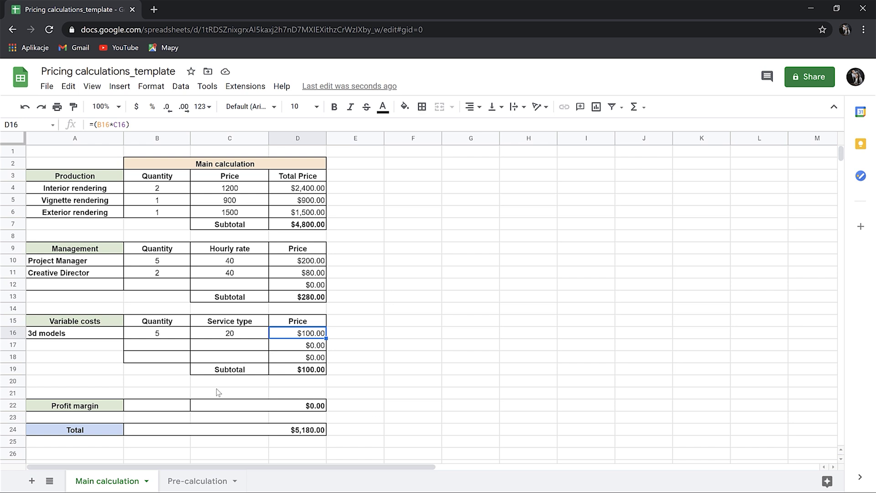
left_click(156, 406)
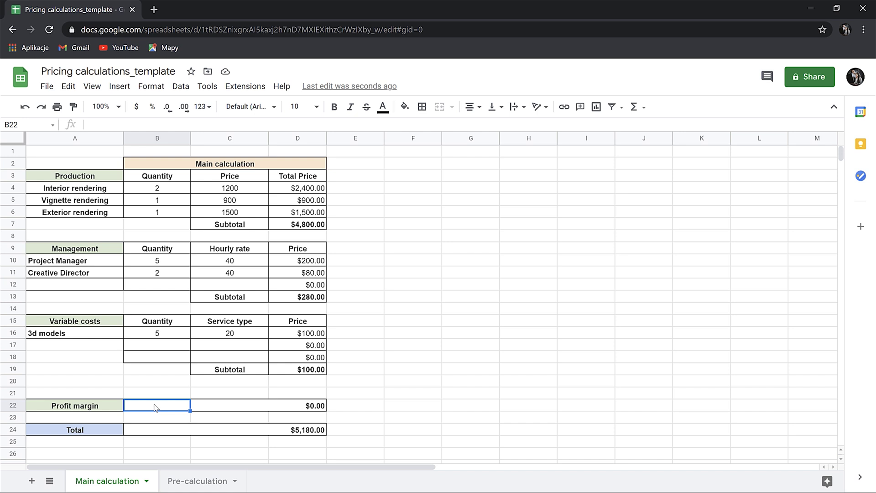
Set the profit margin in B22 to 15% and enter a rounded total of 6000 in F24.
type("15%")
key("Return")
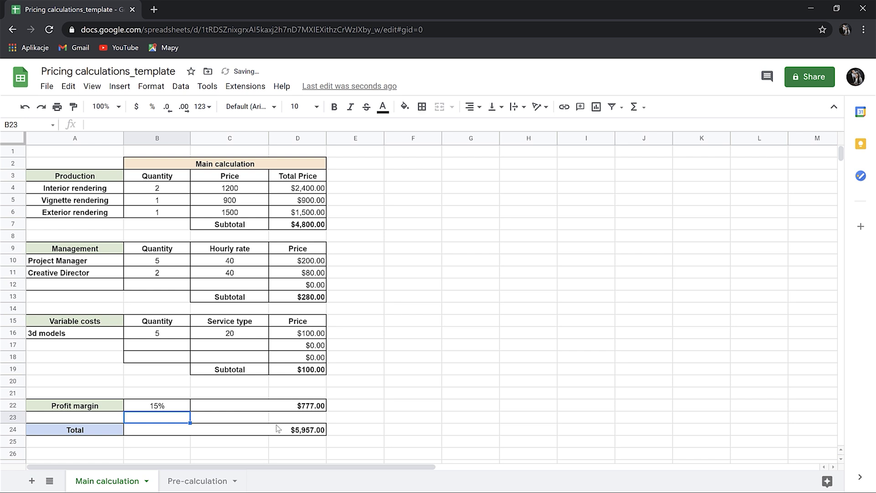
left_click(395, 431)
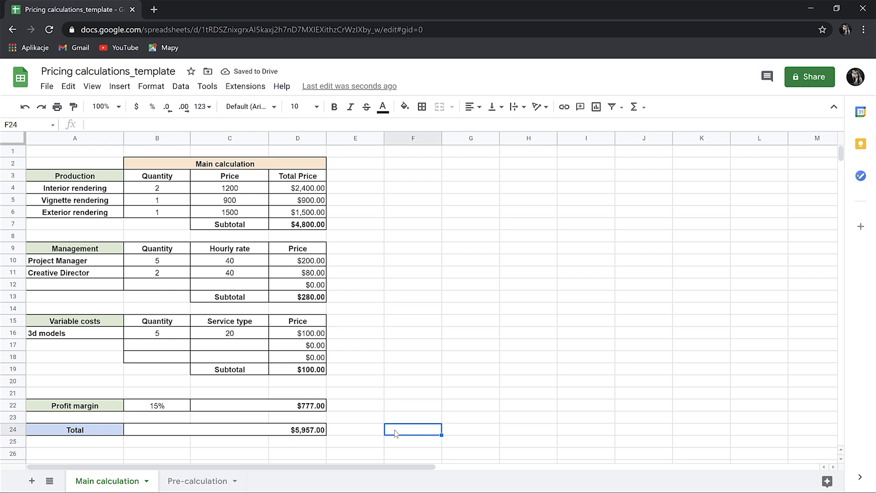
type("6000")
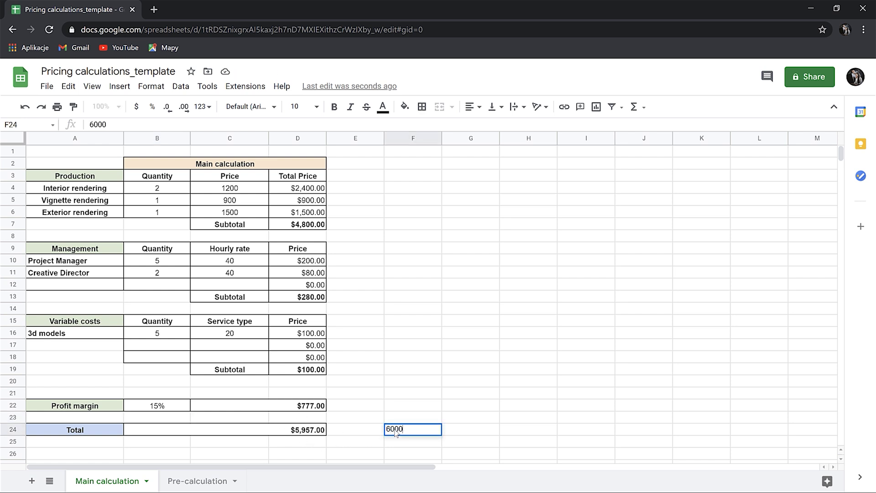
key("Return")
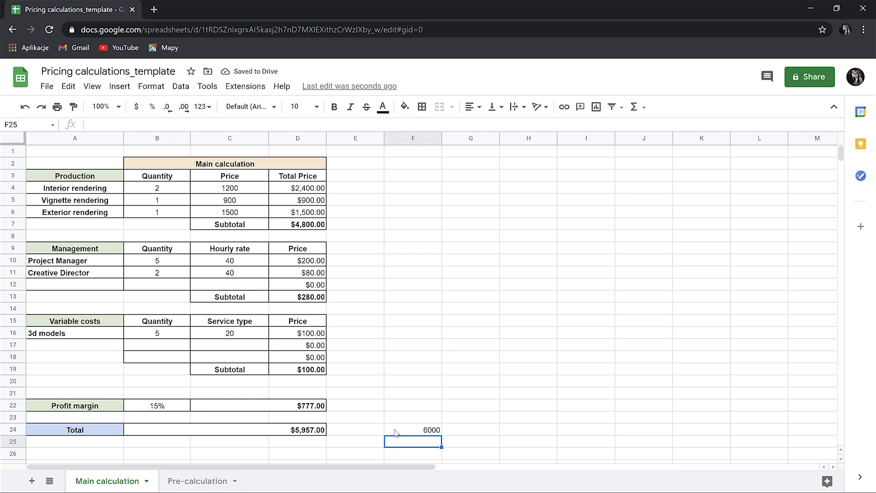